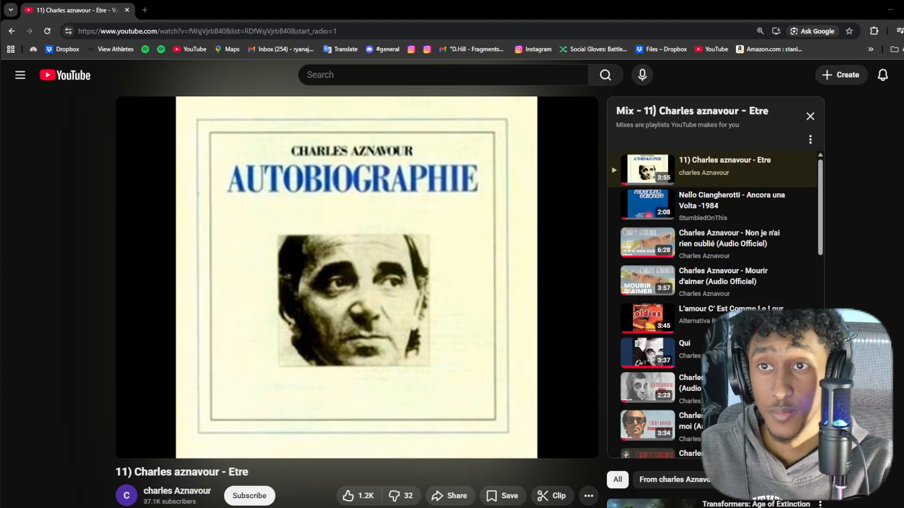
Step: Search YouTube for "dark samples"
left_click(342, 75)
type("dark")
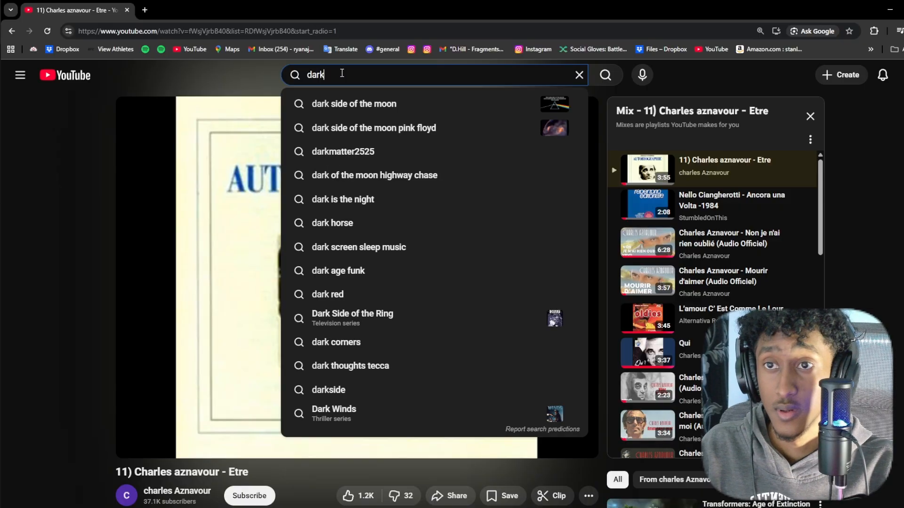
type(" samples")
key("Return")
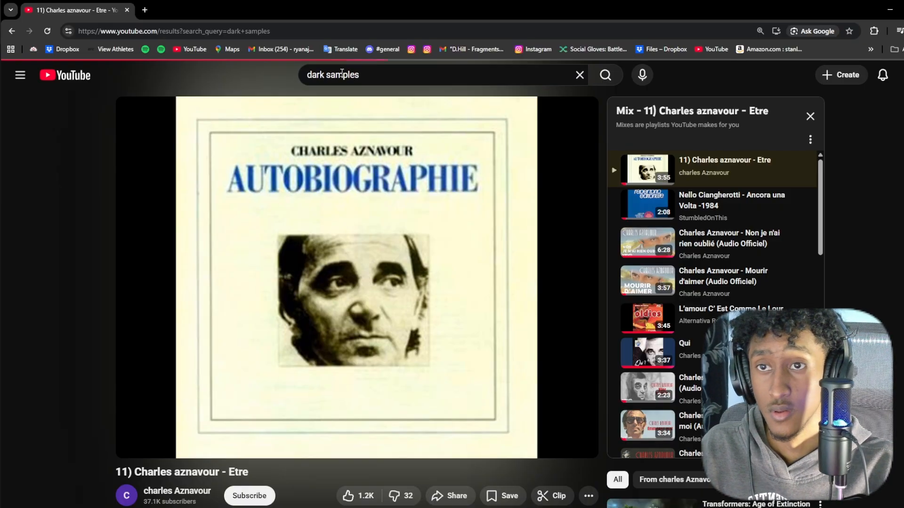
Step: Open the "Dark Samples" playlist by SenseiSample, pause its first video and look through the listed tracks
left_click(340, 188)
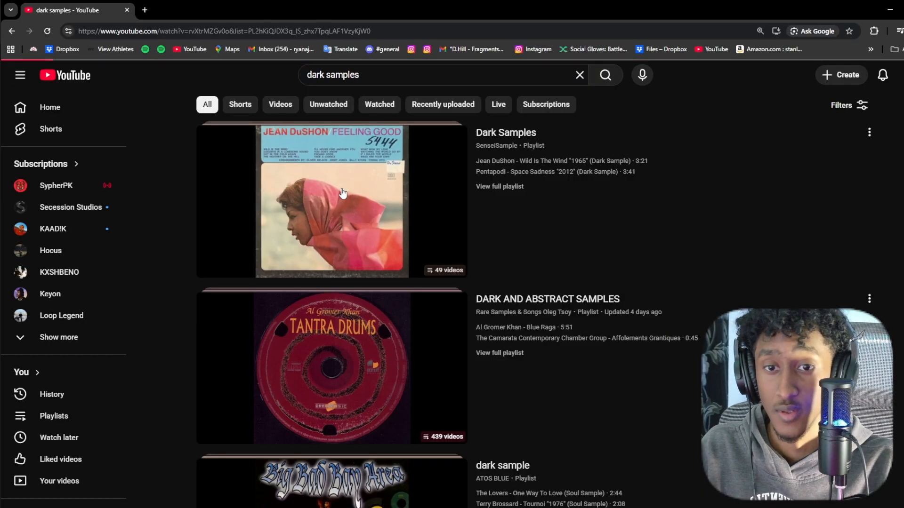
left_click(334, 237)
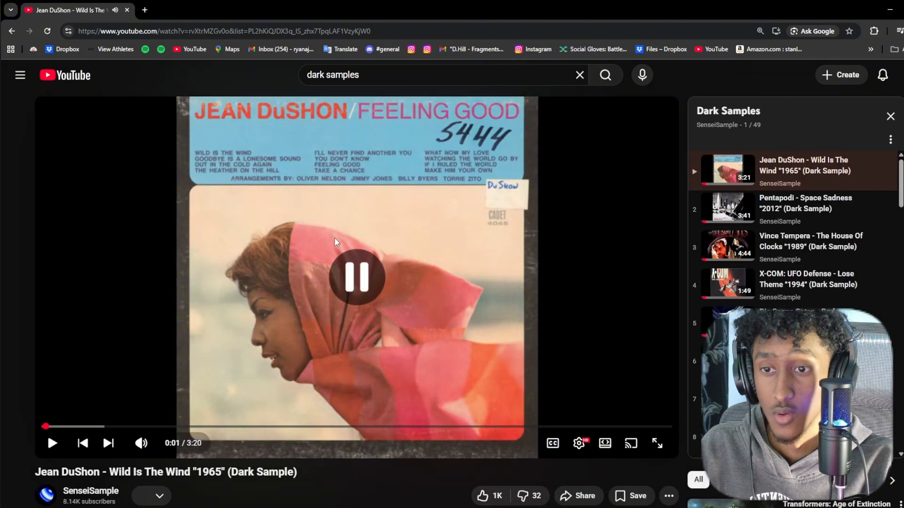
scroll(777, 203, "down", 15)
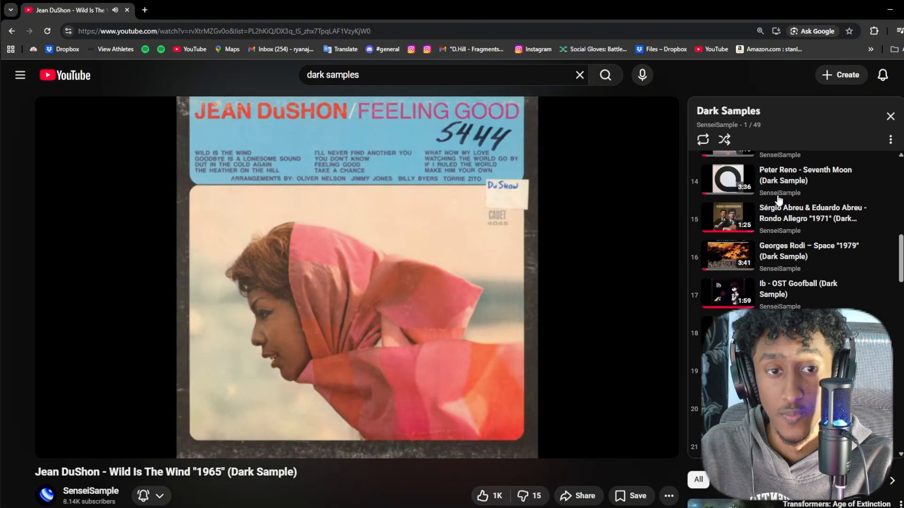
scroll(778, 200, "down", 9)
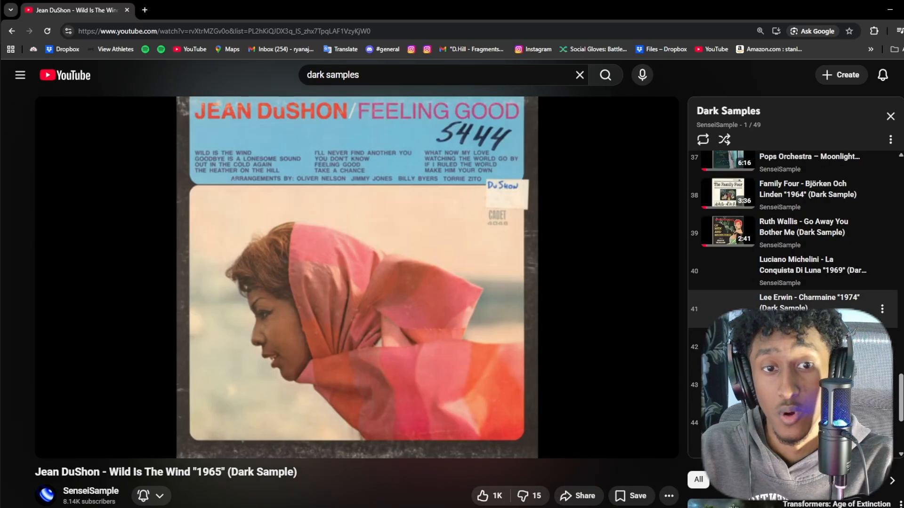
scroll(777, 200, "up", 6)
scroll(777, 200, "up", 20)
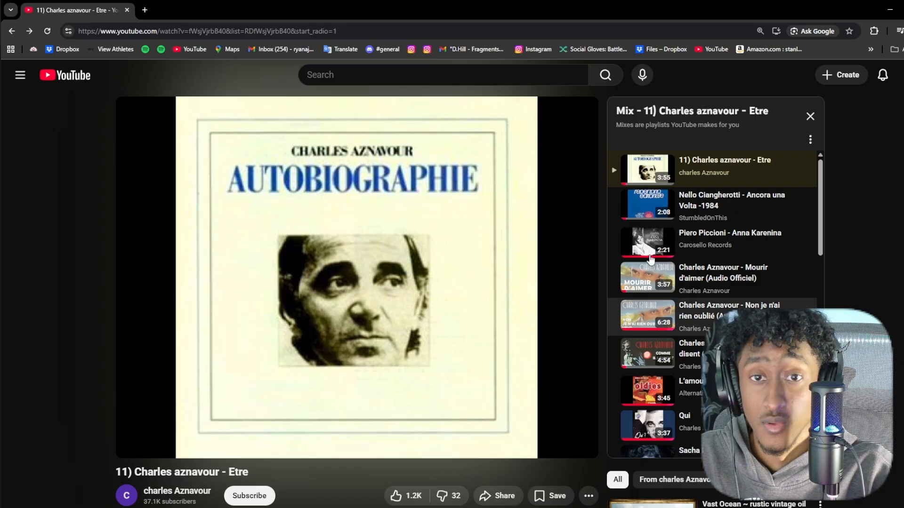
Step: Examine the songs recommended in the YouTube mix for "Charles aznavour - Etre" for similar sample material
scroll(720, 204, "down", 10)
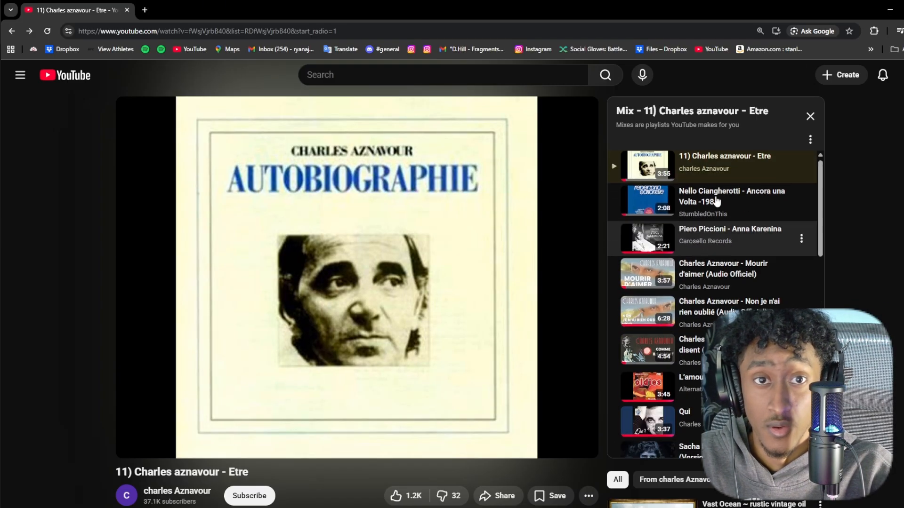
scroll(739, 203, "down", 5)
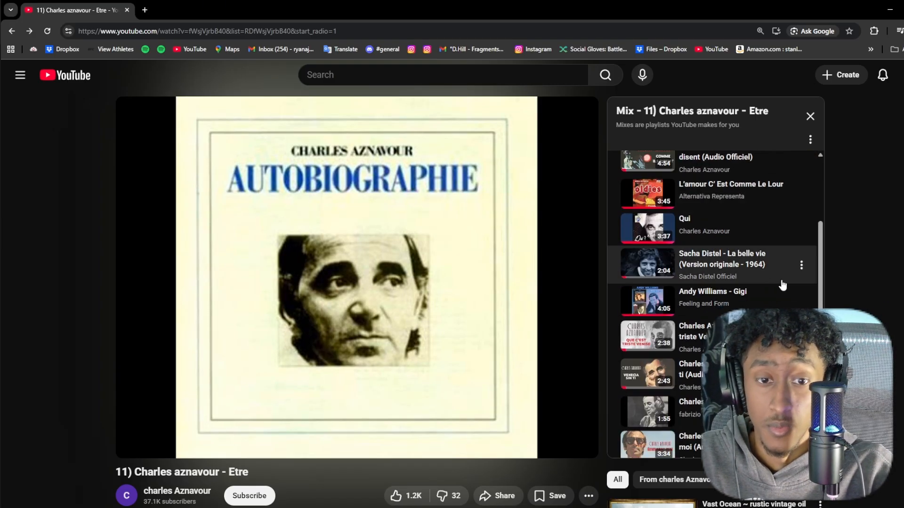
scroll(783, 278, "down", 10)
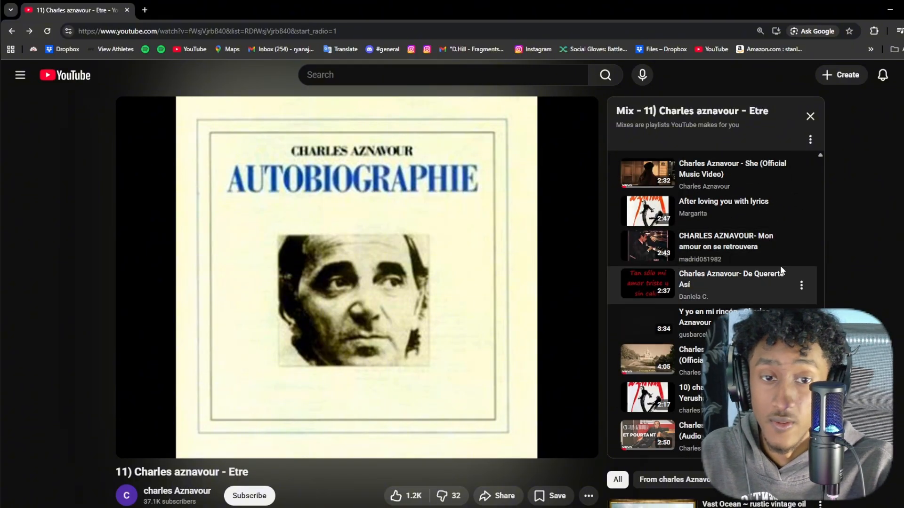
scroll(693, 321, "up", 6)
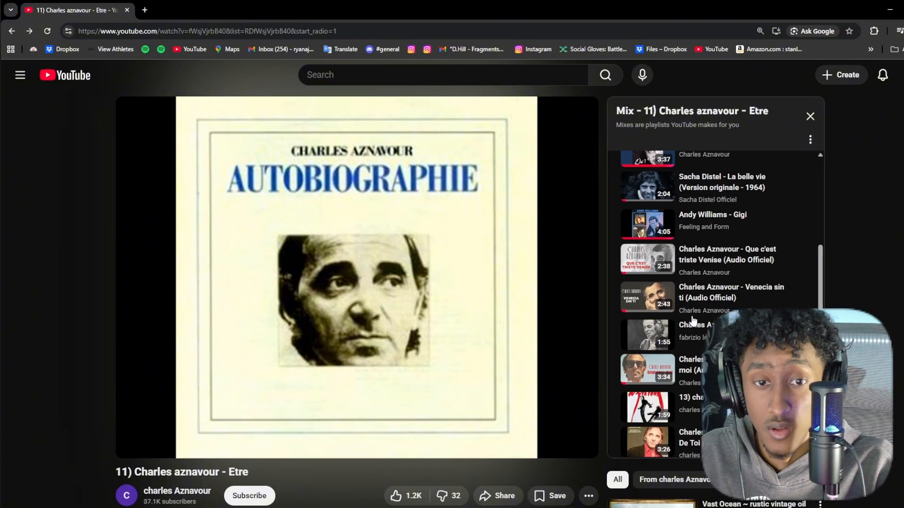
scroll(692, 321, "down", 6)
scroll(692, 317, "up", 6)
scroll(692, 317, "up", 5)
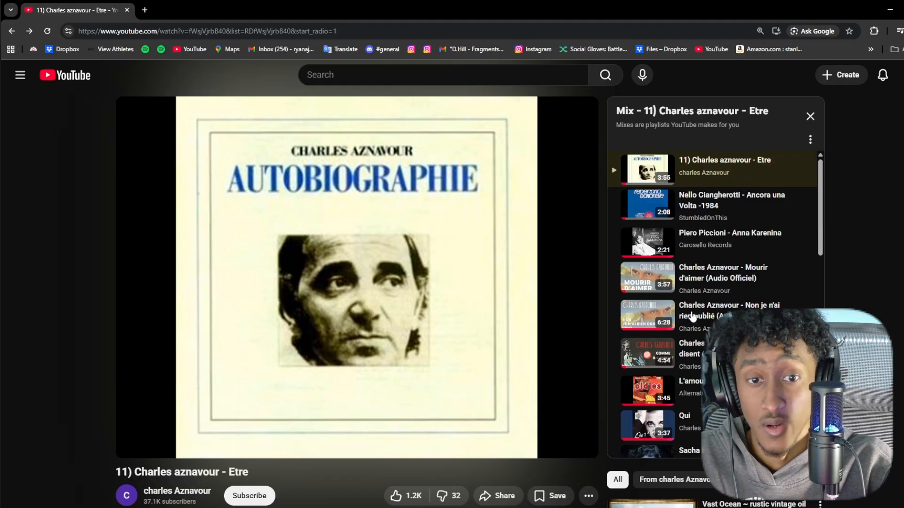
scroll(695, 315, "down", 10)
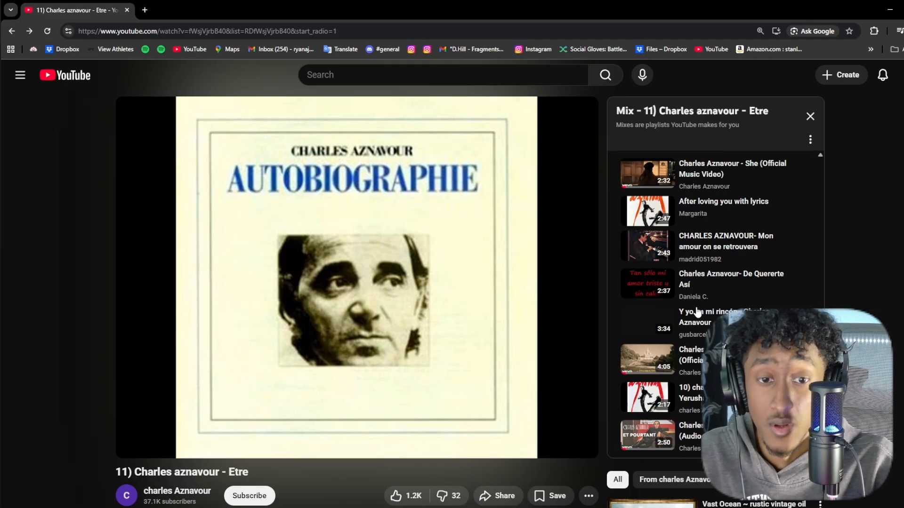
scroll(697, 311, "up", 10)
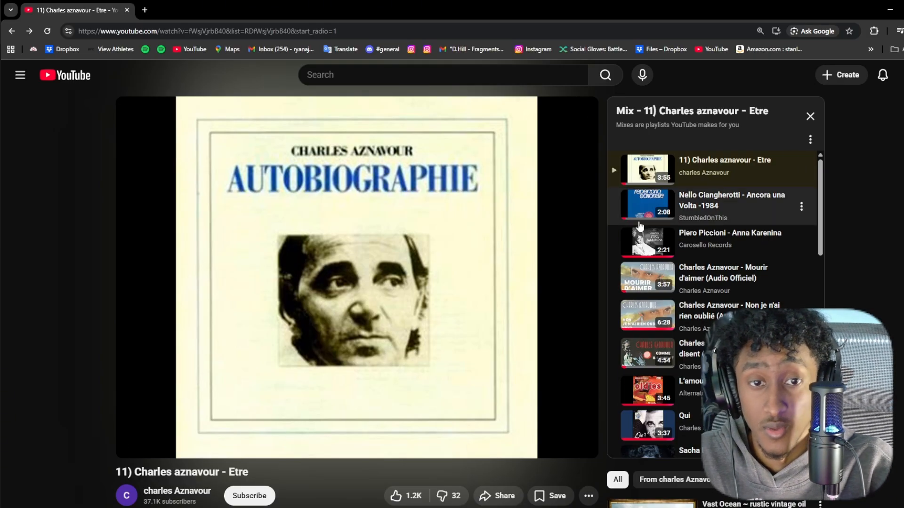
scroll(698, 225, "down", 10)
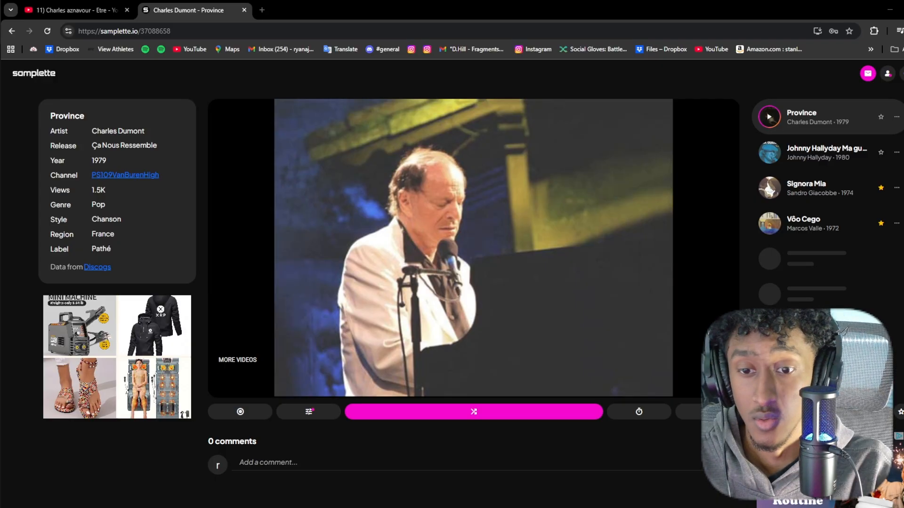
Step: Load a random song in Samplette and apply the song filters for Pop and Stage & Screen from 1950 to 1980
left_click(474, 412)
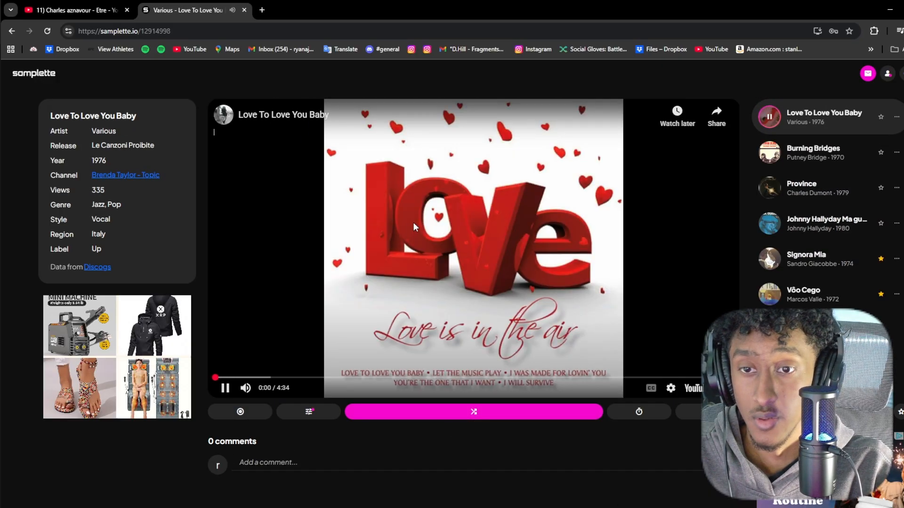
left_click(413, 222)
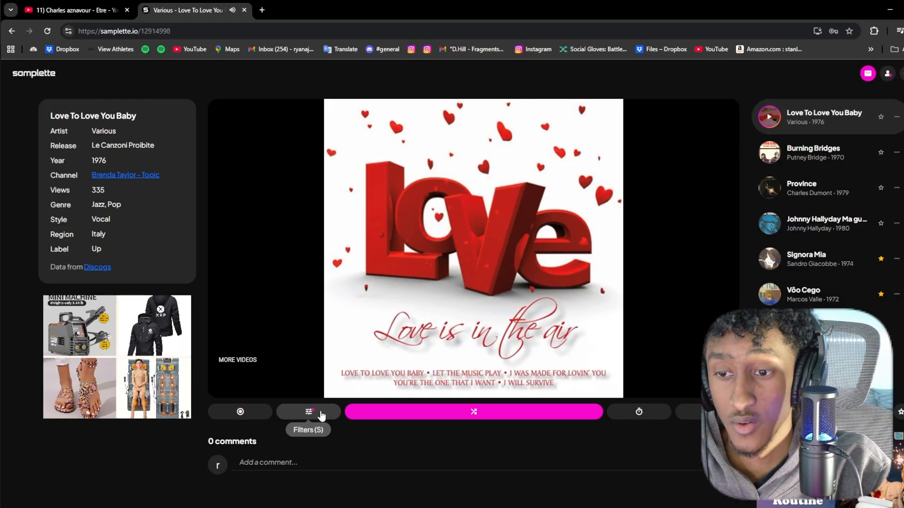
left_click(321, 414)
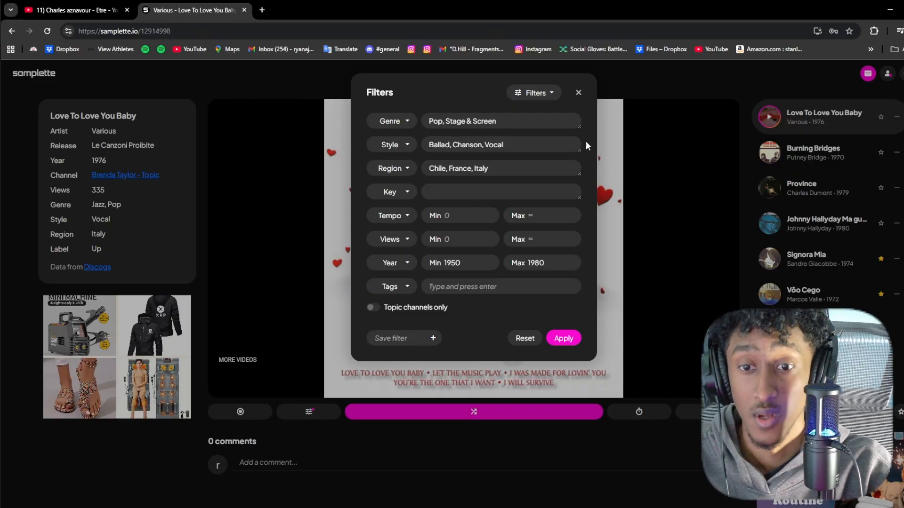
left_click(571, 341)
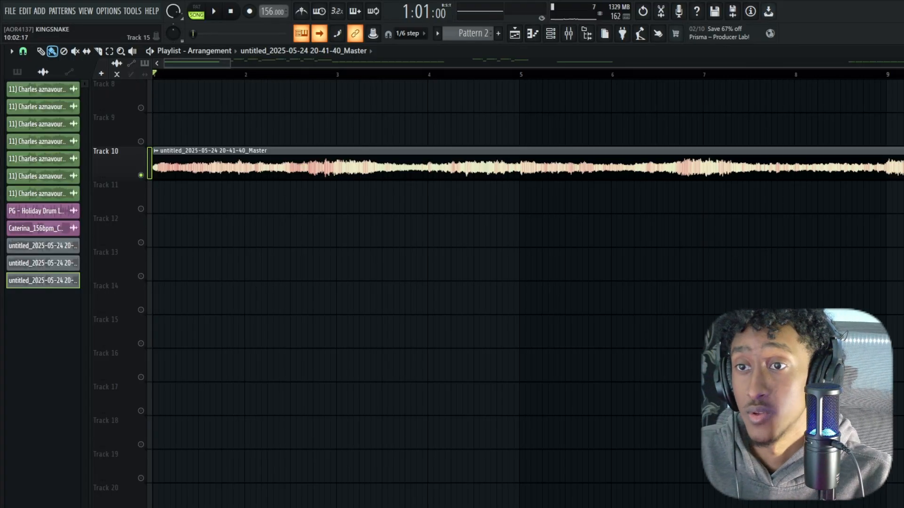
left_click(214, 11)
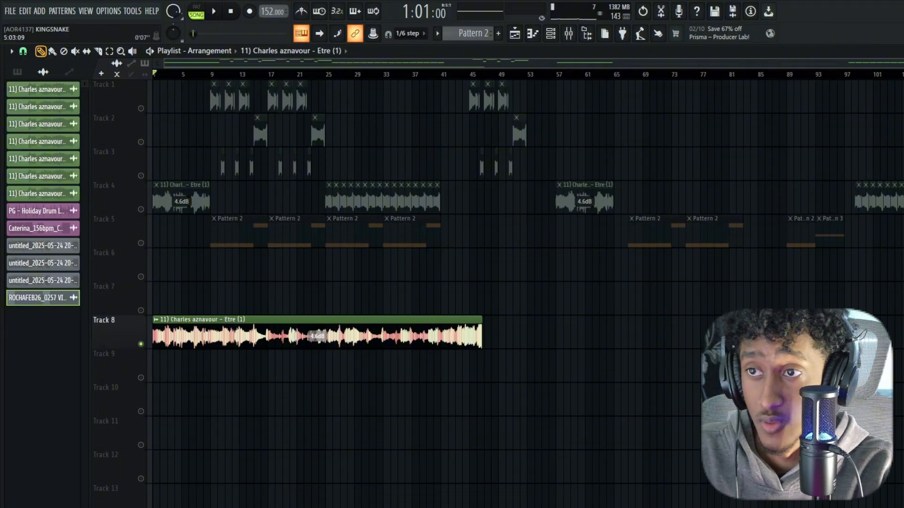
Step: Play the long "Charles aznavour - Etre" sample on Track 8 from the start of the arrangement
scroll(208, 154, "up", 5)
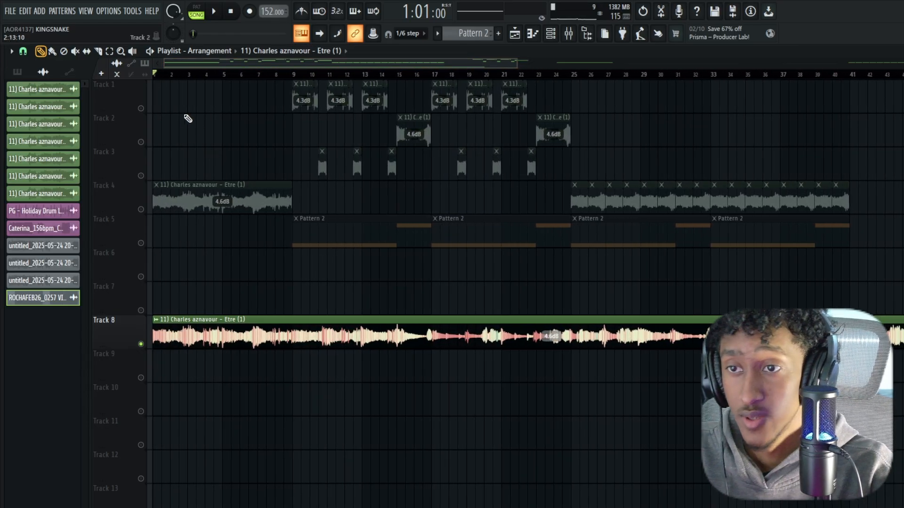
scroll(204, 69, "up", 3)
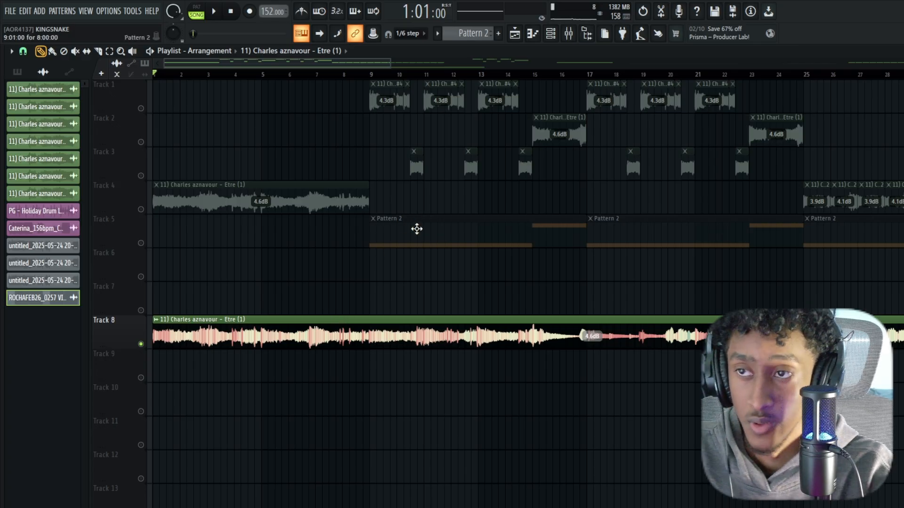
key("space")
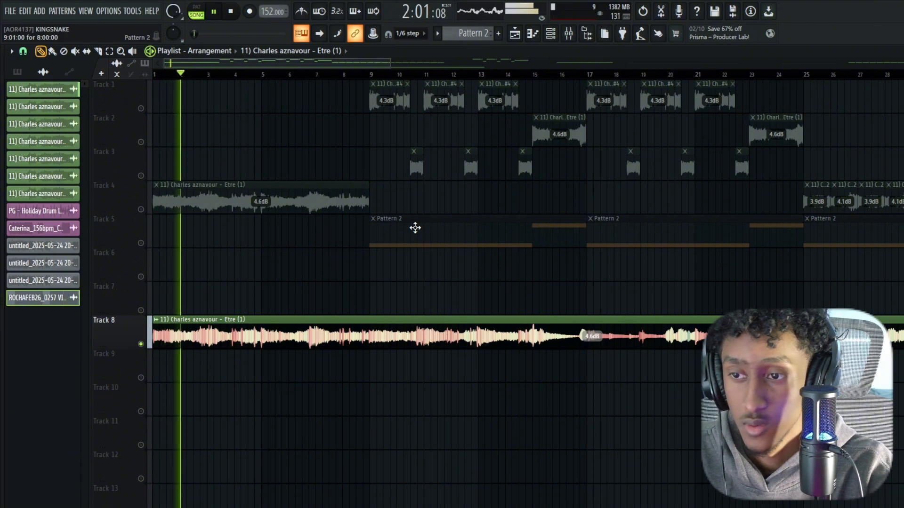
key("space")
key("space")
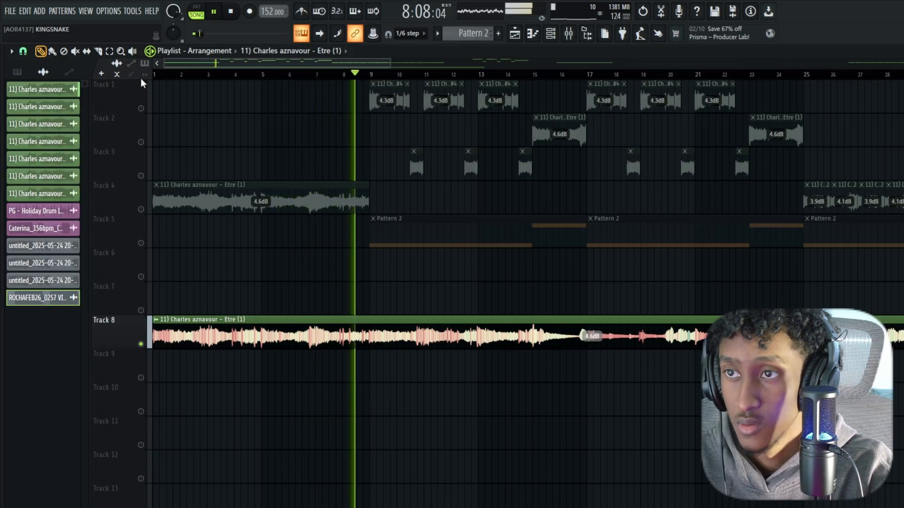
Step: Replay the Track 8 sample from around bars 2 and 3, return to the start and stop playback
left_click(197, 75)
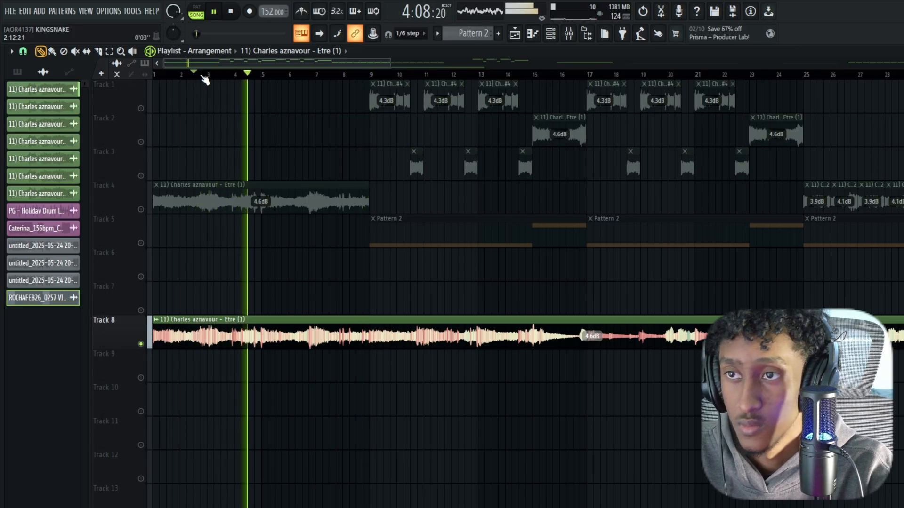
left_click(203, 75)
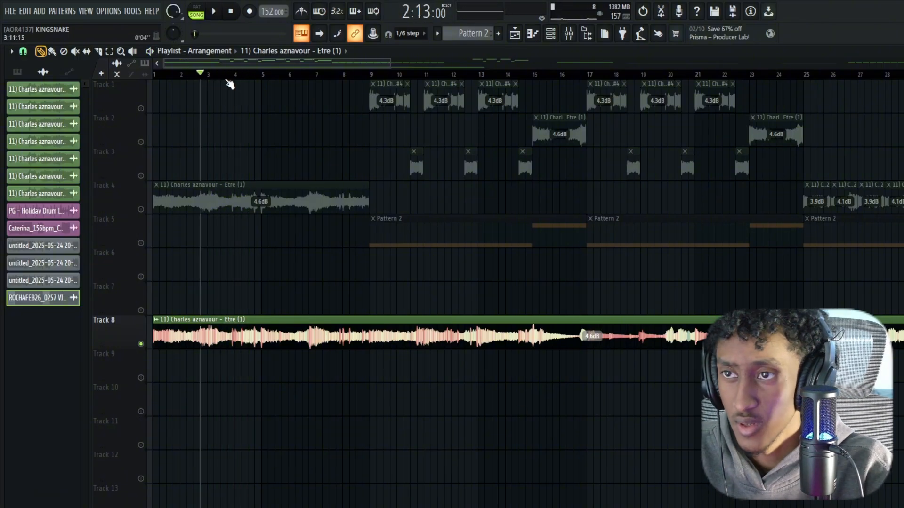
scroll(232, 77, "up", 3)
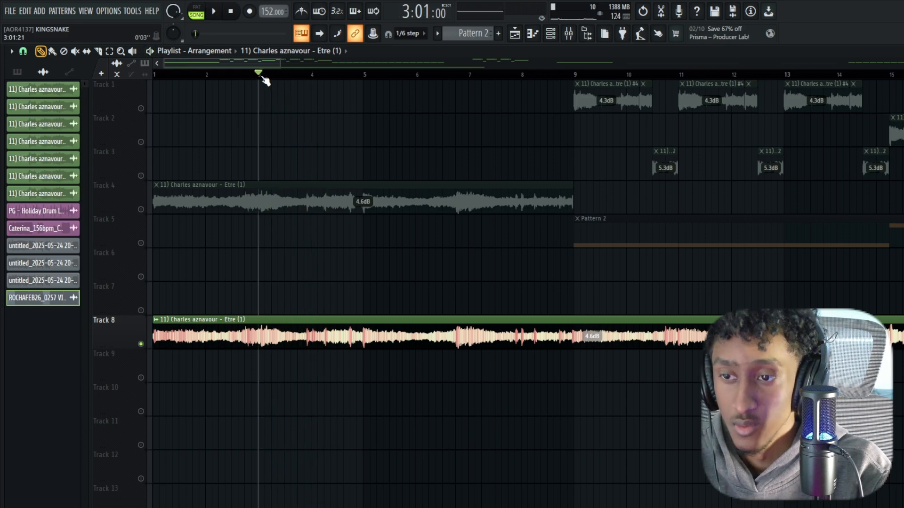
key("space")
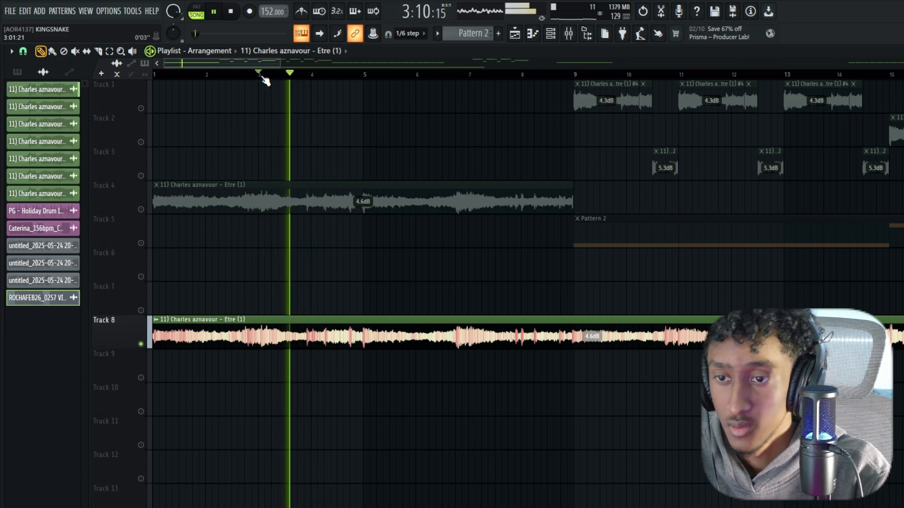
left_click_drag(234, 73, 5, 246)
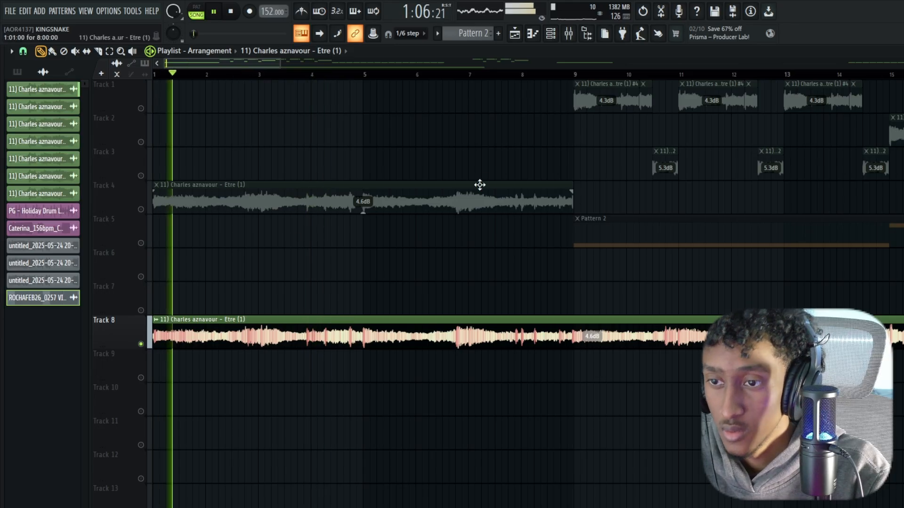
key("space")
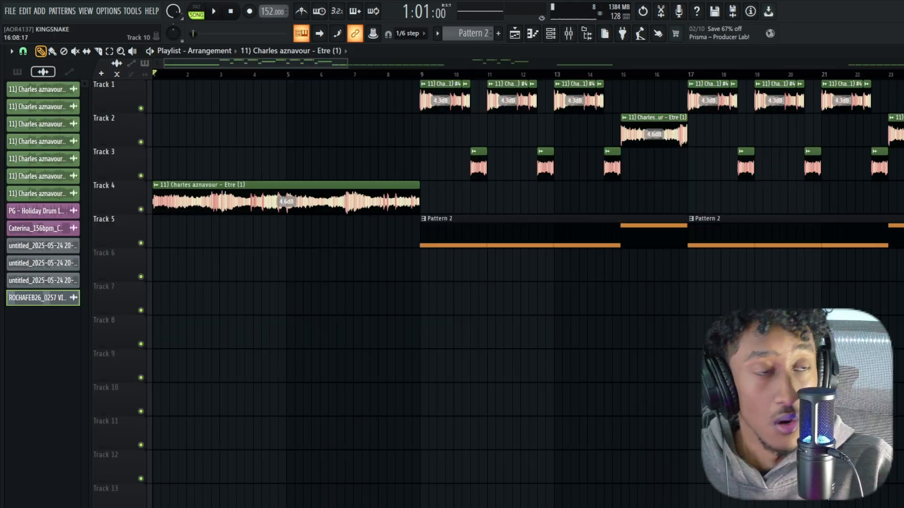
Step: Open the Tempo tapper for the project tempo
scroll(517, 282, "down", 3)
scroll(518, 283, "up", 3)
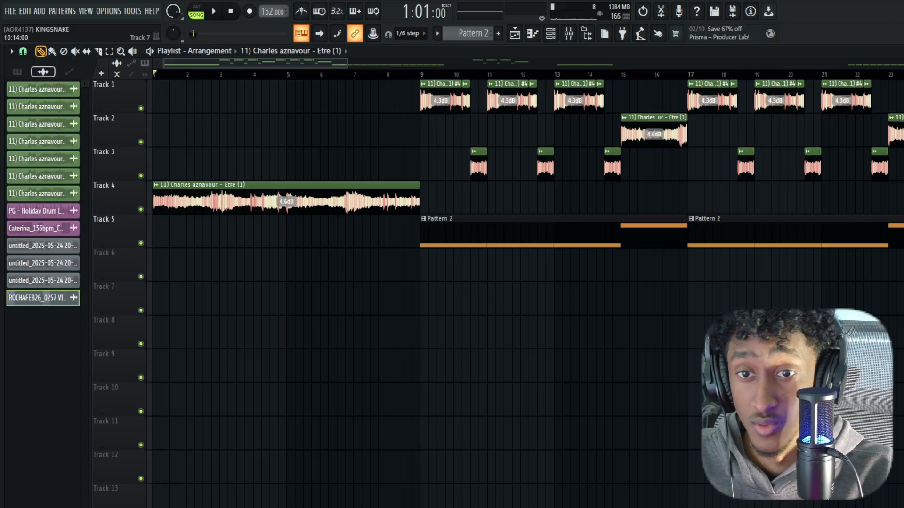
scroll(278, 66, "up", 3)
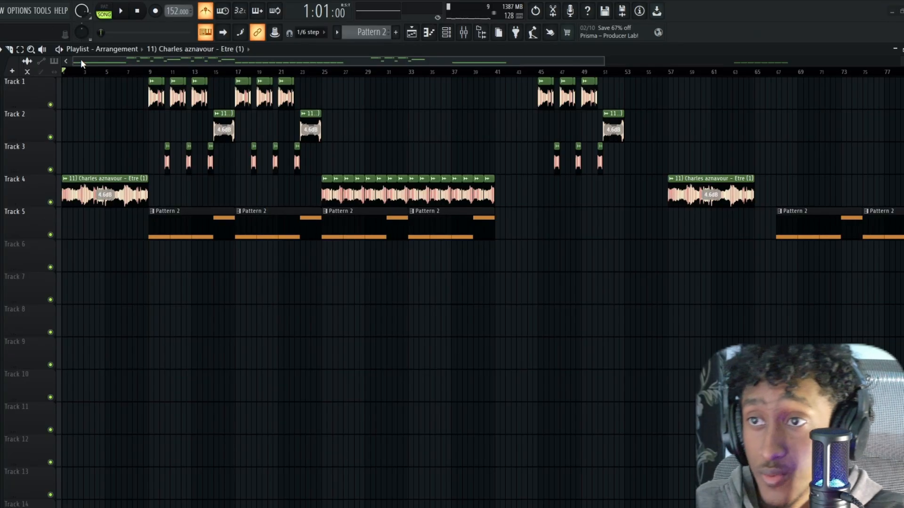
scroll(81, 66, "up", 6)
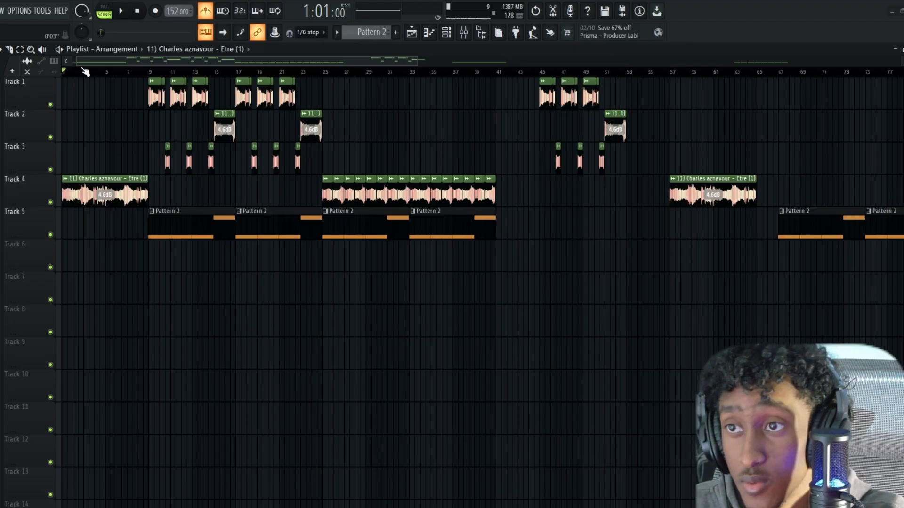
right_click(171, 13)
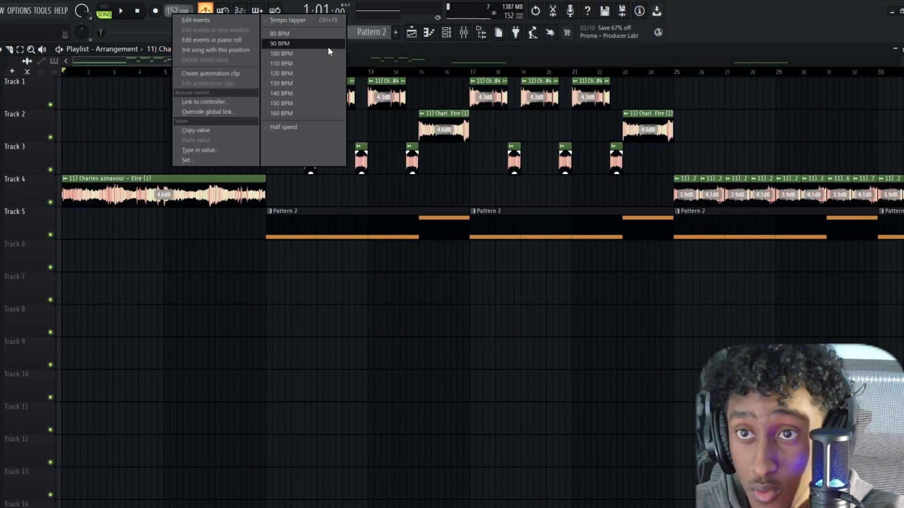
left_click(299, 24)
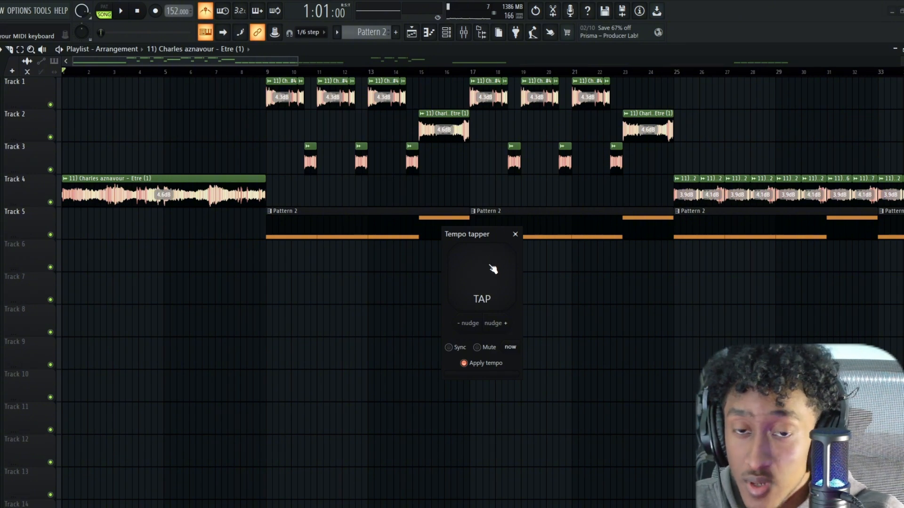
Step: Tap along to the sample in the Tempo tapper and close it
left_click(478, 277)
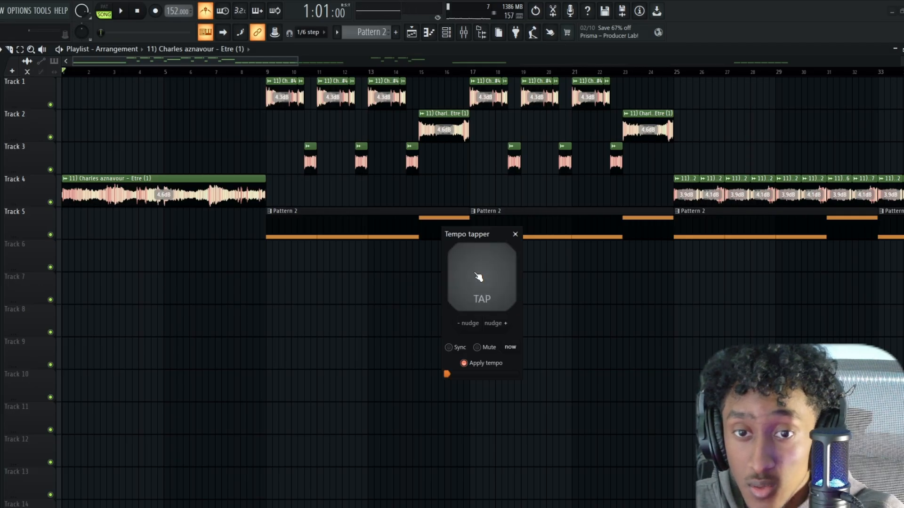
left_click(478, 277)
left_click(479, 278)
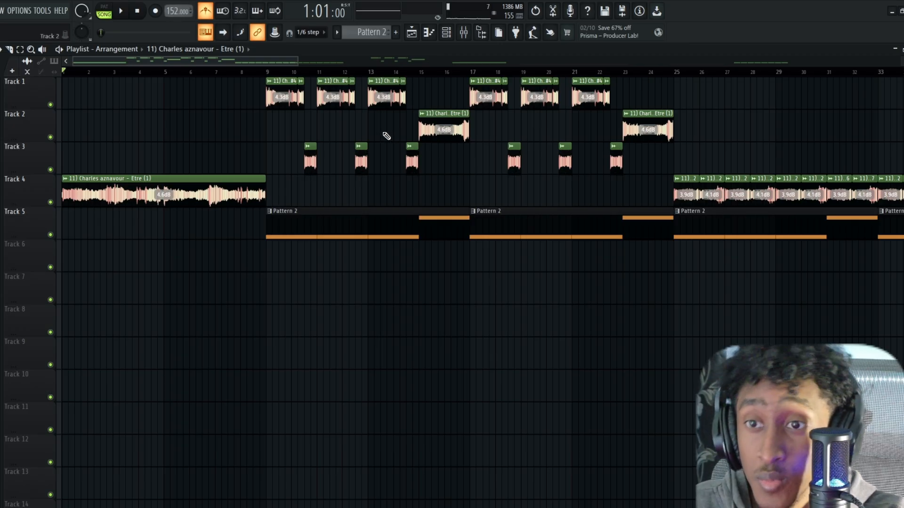
Step: Play the first two bars of the Track 4 sample as a loop, clear the time selection and stop playback
scroll(155, 74, "up", 5)
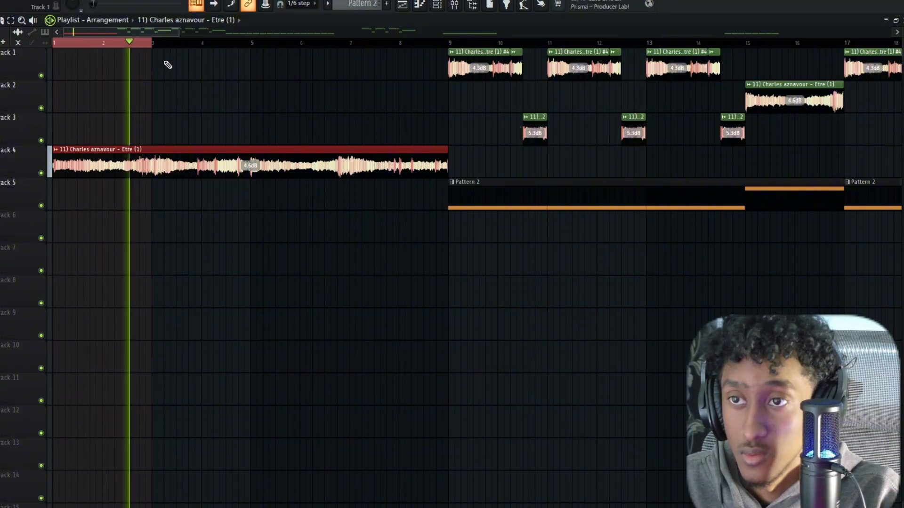
left_click(154, 47, "ctrl")
key("space")
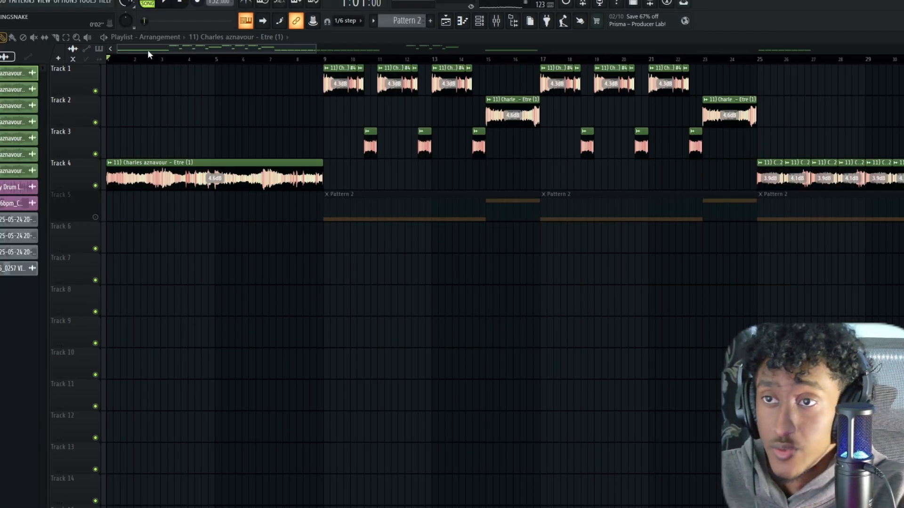
Step: Select bars 1 to 8 on the timeline, play the full Track 4 sample and clear the selection
scroll(187, 57, "up", 5)
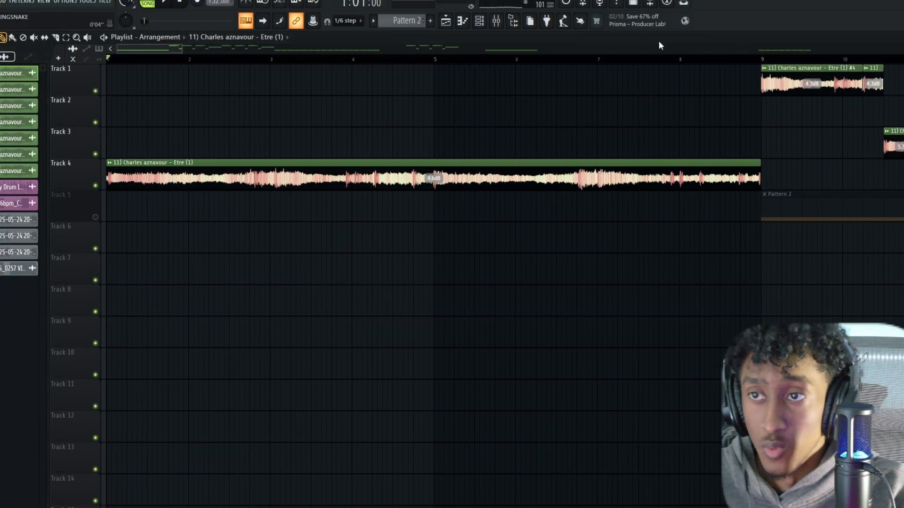
left_click_drag(763, 59, 108, 59)
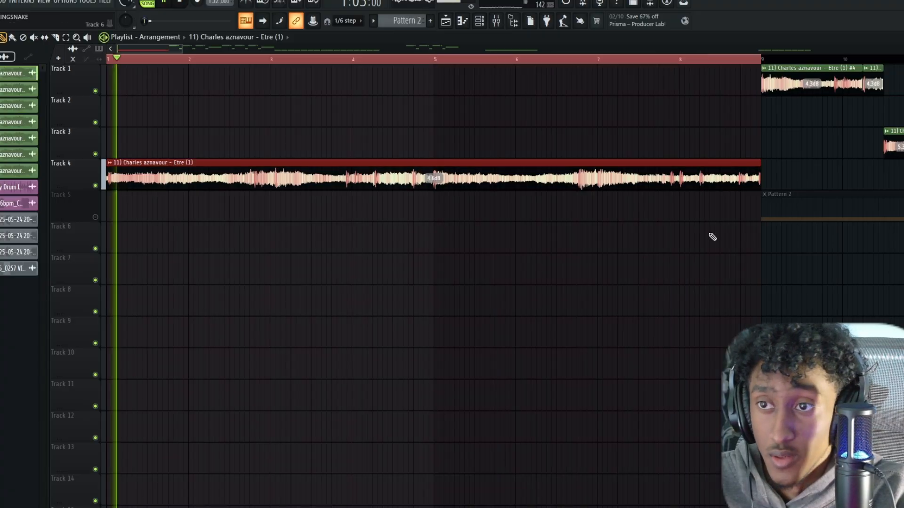
left_click(176, 60, "ctrl")
Step: Play the Track 4 "Charles aznavour - Etre" sample from bar 3 and stop playback
scroll(176, 60, "down", 5)
scroll(176, 60, "up", 3)
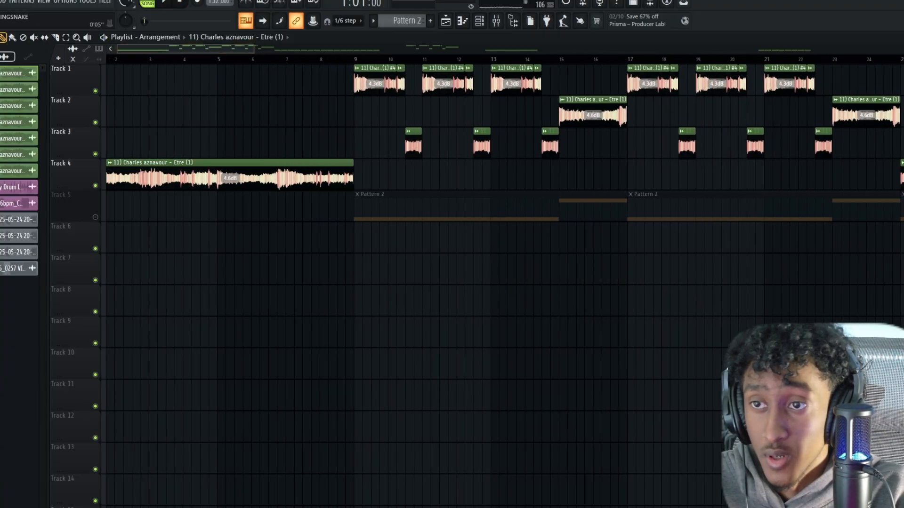
scroll(422, 61, "up", 3)
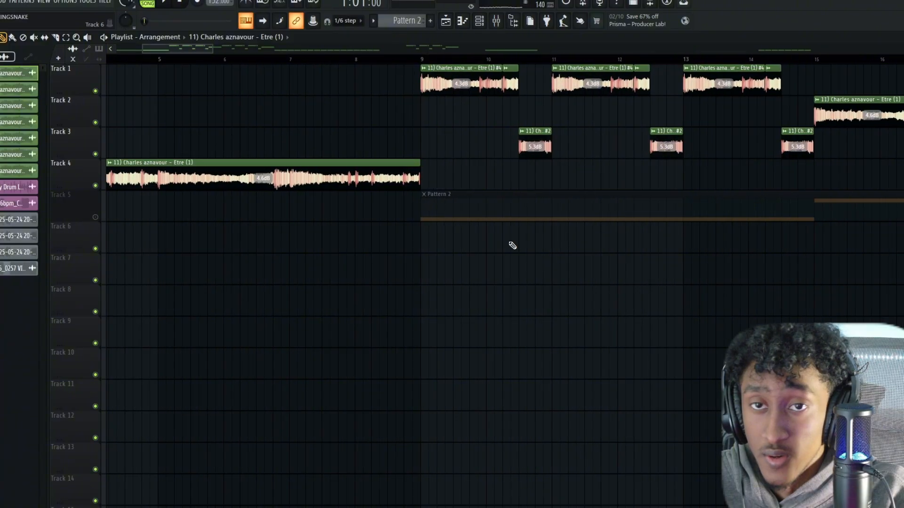
scroll(198, 47, "left", 4)
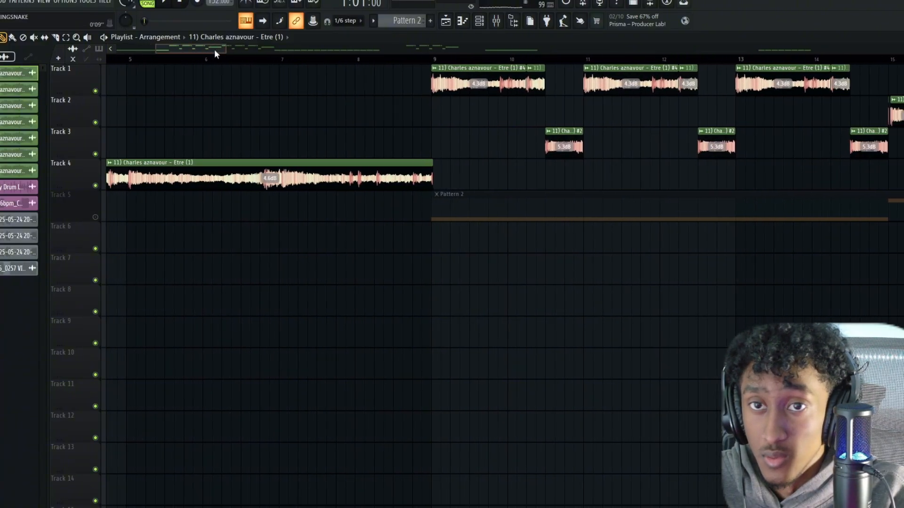
left_click(260, 58)
key("space")
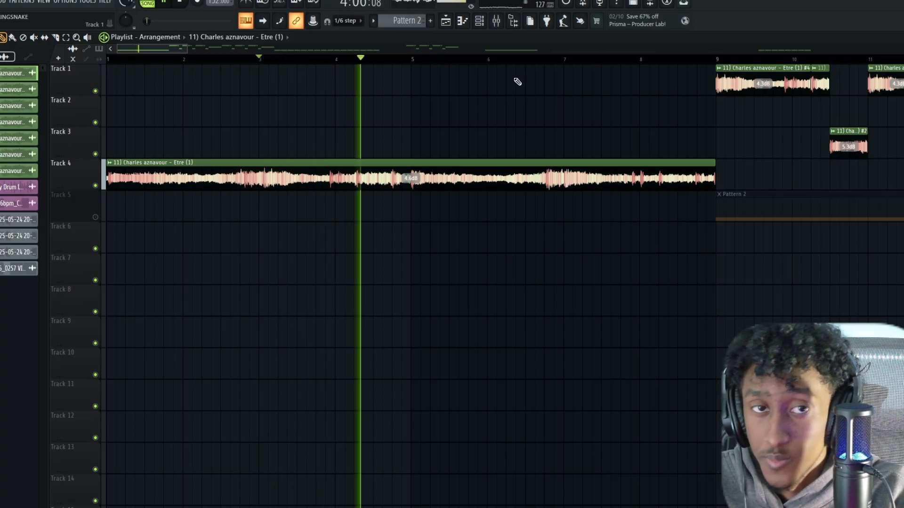
scroll(721, 61, "down", 4)
key("space")
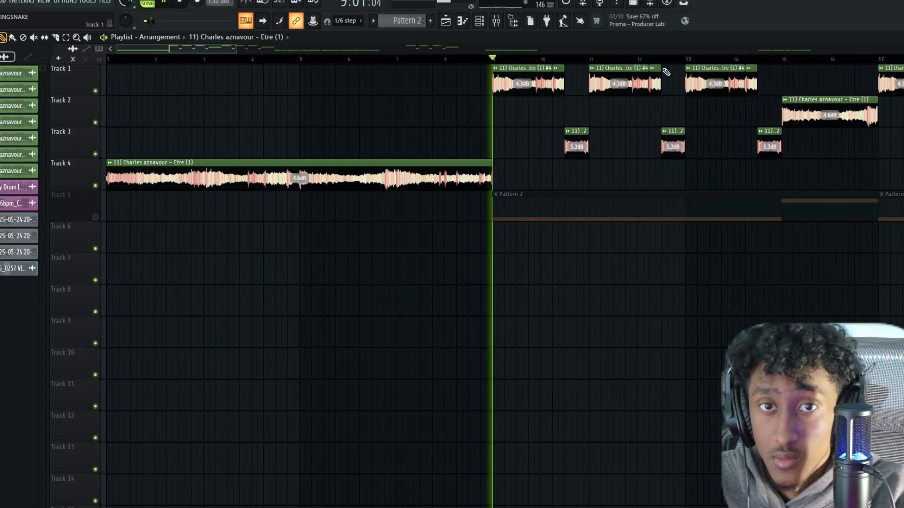
Step: Play the chopped sample clips on Tracks 1 and 3 from bar 9, and return to the start of the arrangement
scroll(608, 68, "up", 2)
scroll(605, 64, "up", 1)
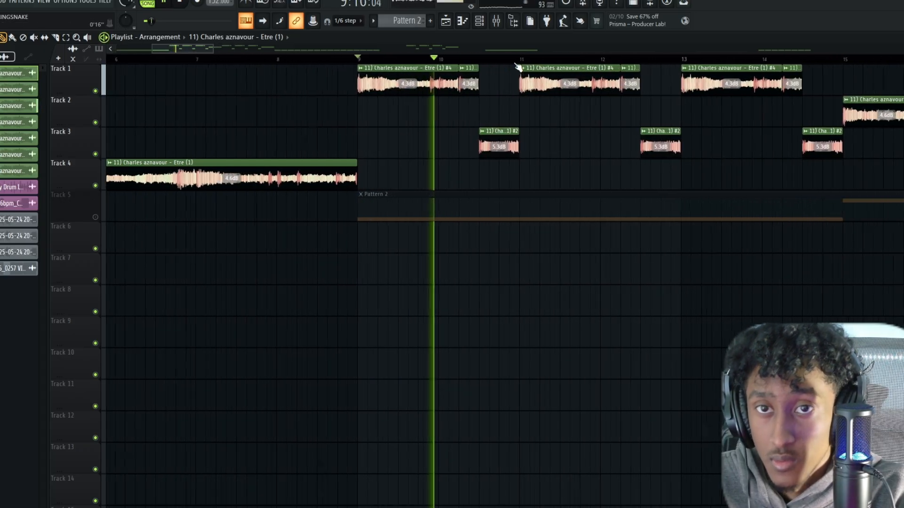
left_click(384, 63)
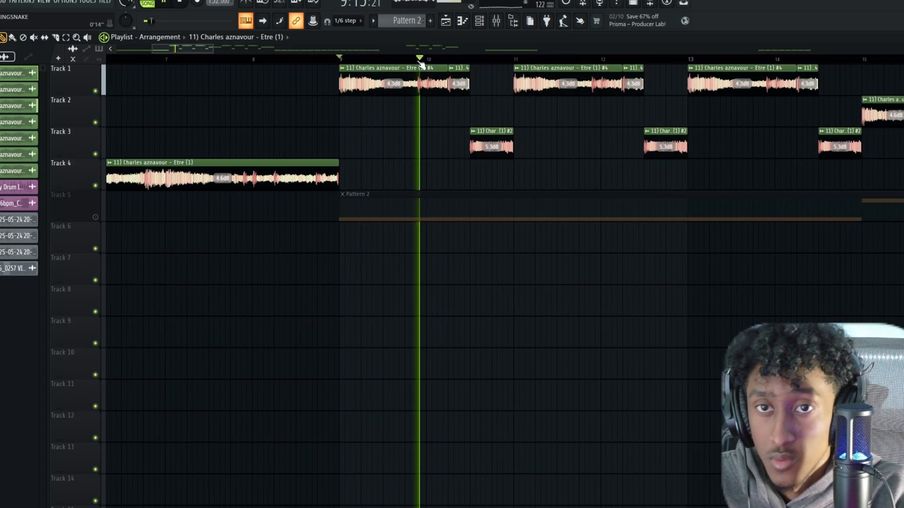
key("space")
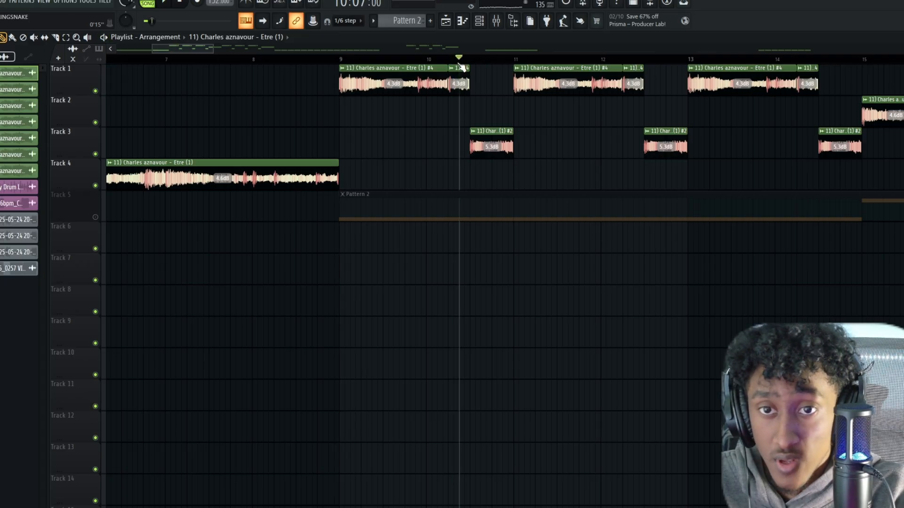
key("space")
key("space")
scroll(477, 64, "down", 5)
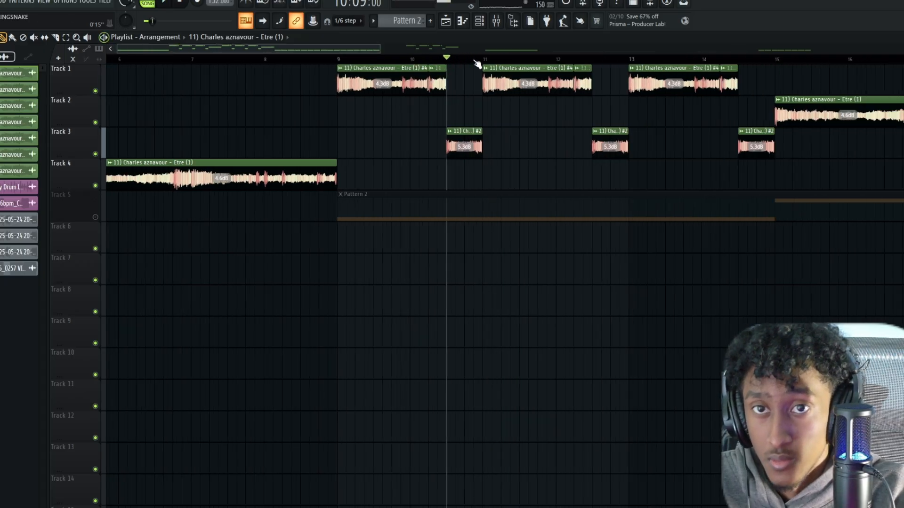
left_click(108, 61)
key("space")
key("space")
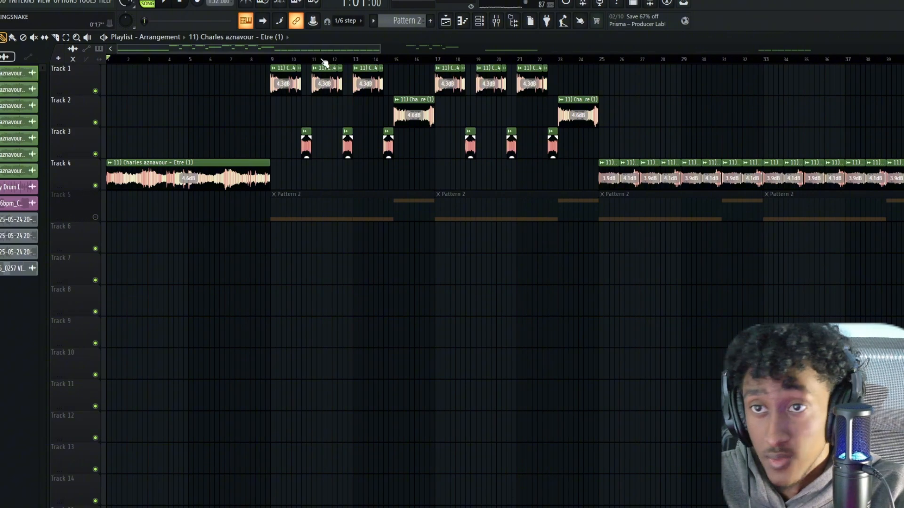
Step: Select bars 9 to 16 and play the chopped sample arrangement on Tracks 1 to 3, then stop playback
scroll(289, 64, "up", 4)
scroll(236, 65, "up", 1)
left_click_drag(198, 64, 804, 141)
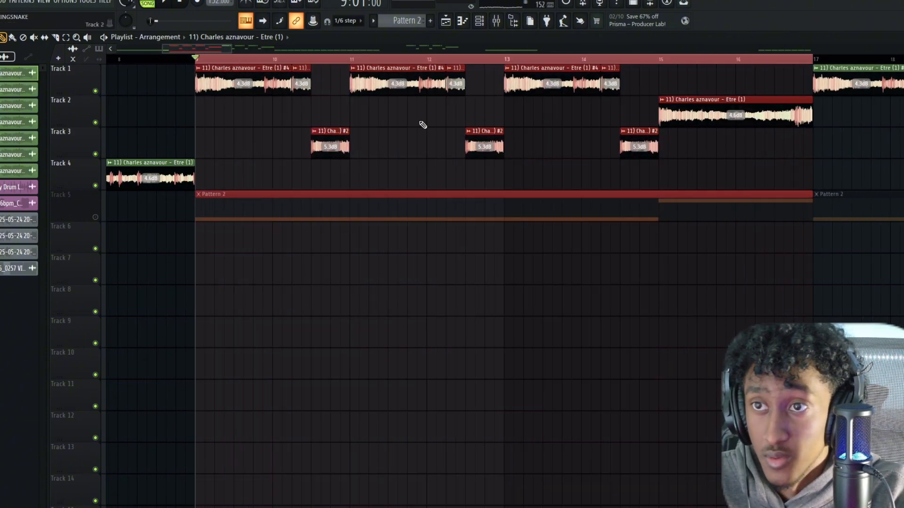
key("space")
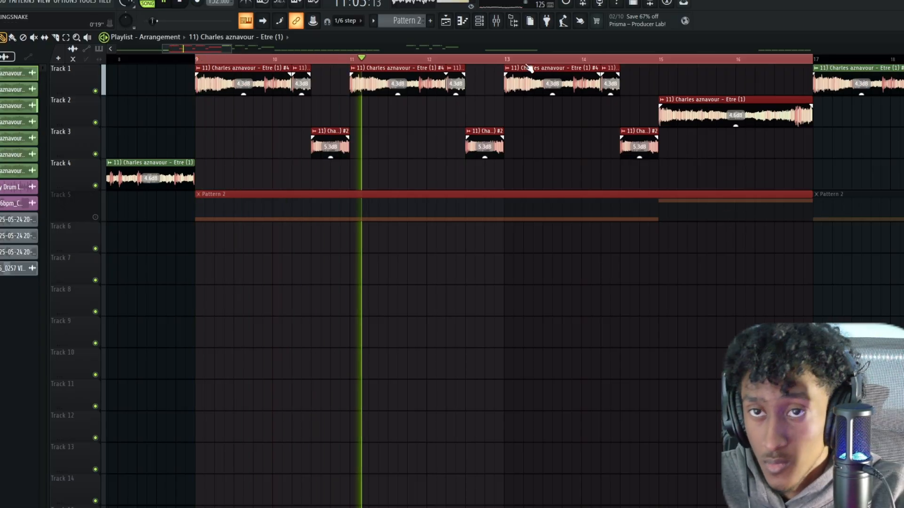
left_click_drag(191, 49, 221, 43)
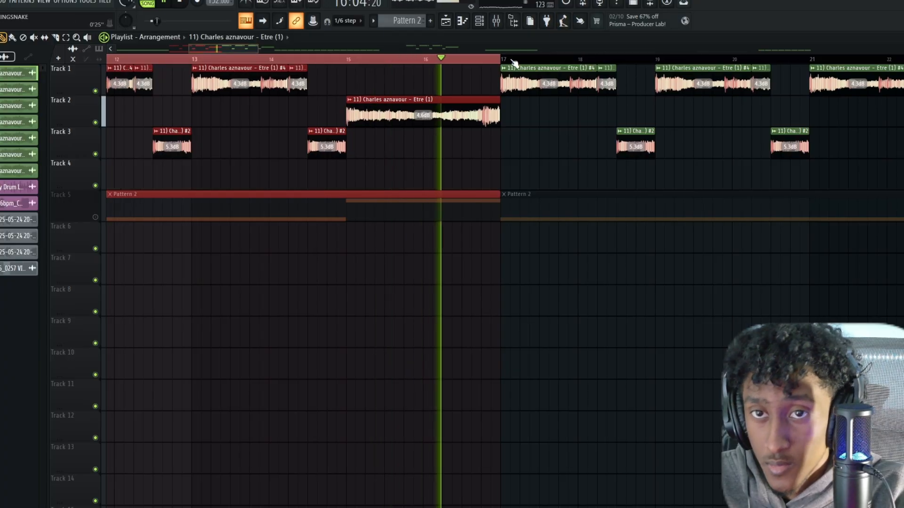
key("space")
Step: Replay the original Track 4 sample from around bars 2 and 5, stop playback and clear the bars 9 to 16 selection
left_click_drag(382, 51, 126, 49)
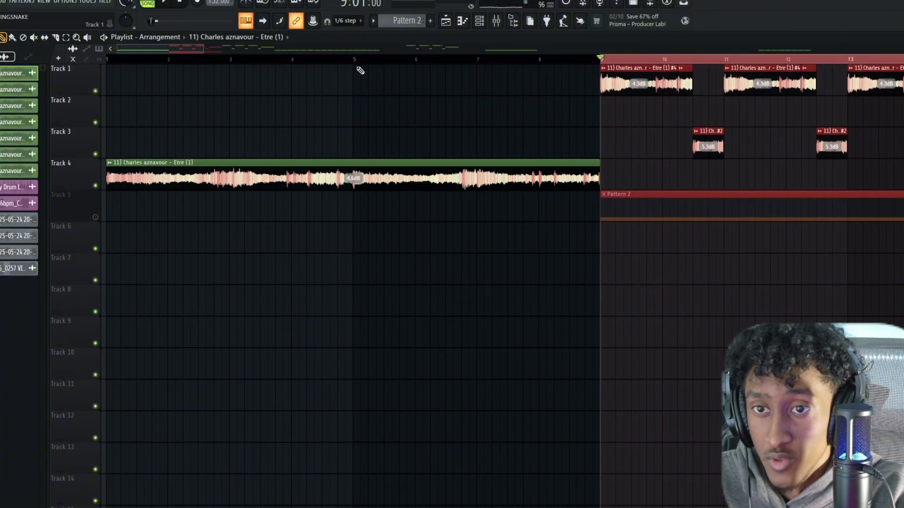
left_click(354, 61)
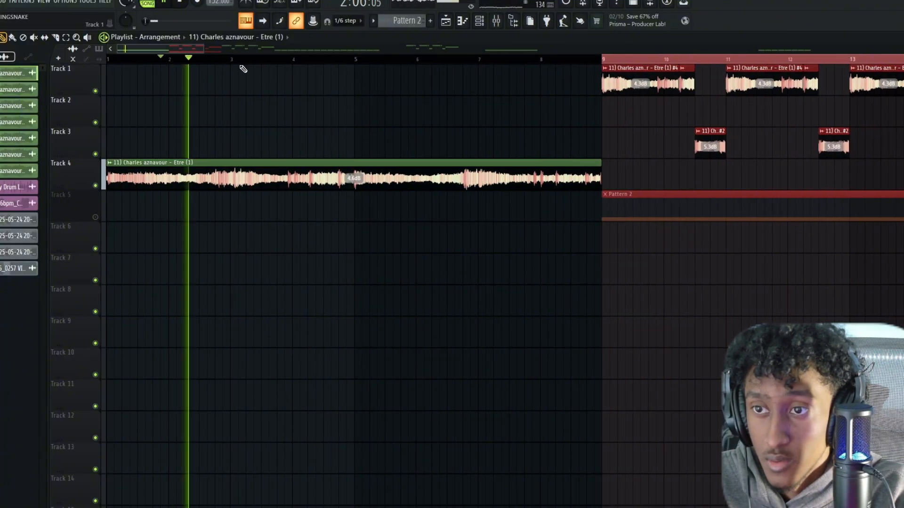
left_click_drag(275, 61, 316, 61)
key("space")
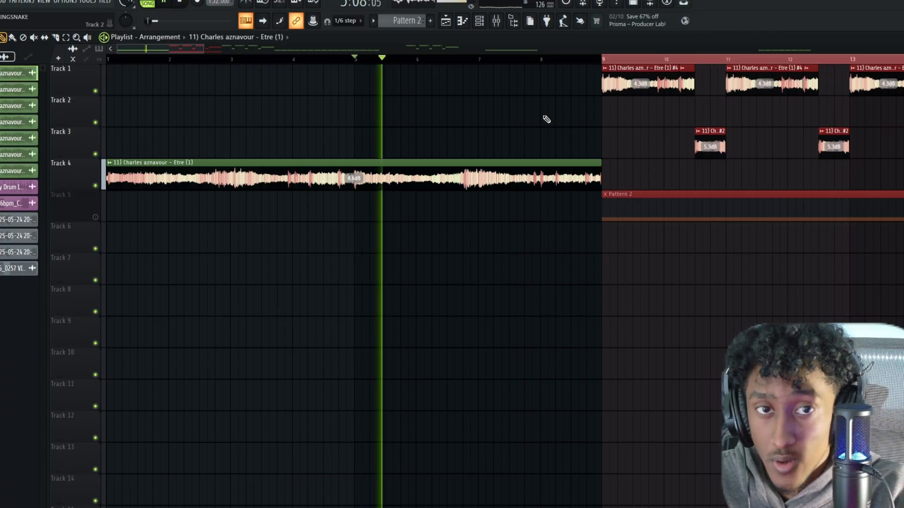
scroll(579, 67, "down", 2)
scroll(579, 67, "down", 1)
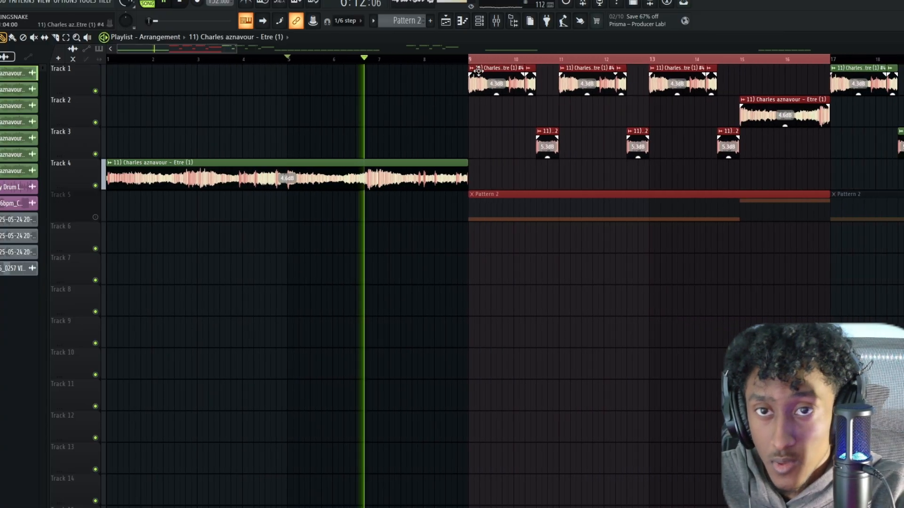
key("space")
scroll(476, 65, "down", 2)
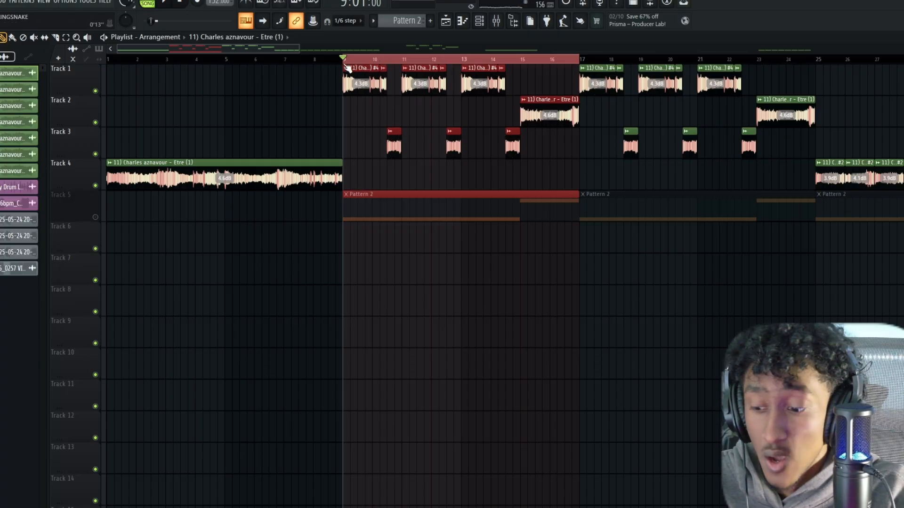
left_click_drag(344, 60, 309, 117)
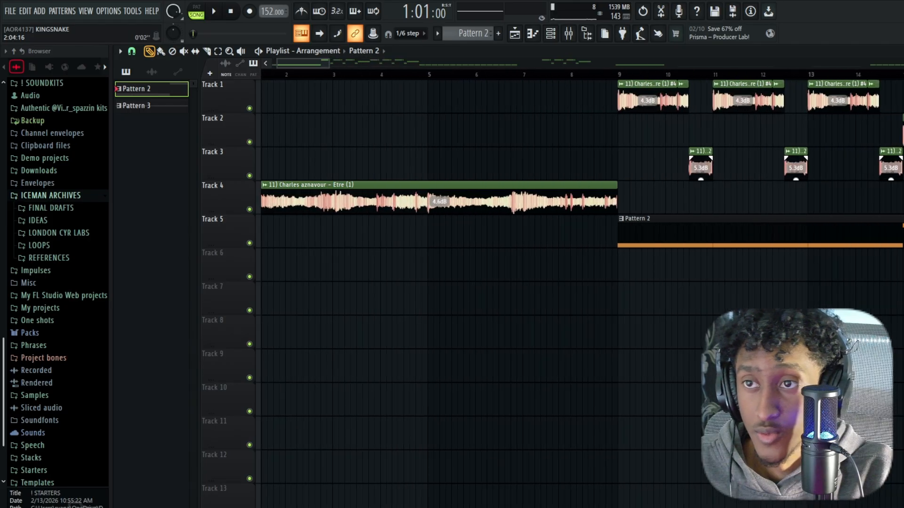
Step: Open the Track 5 Pattern 2 clip in the piano roll and return to the playlist
scroll(234, 83, "up", 3)
scroll(284, 82, "down", 4)
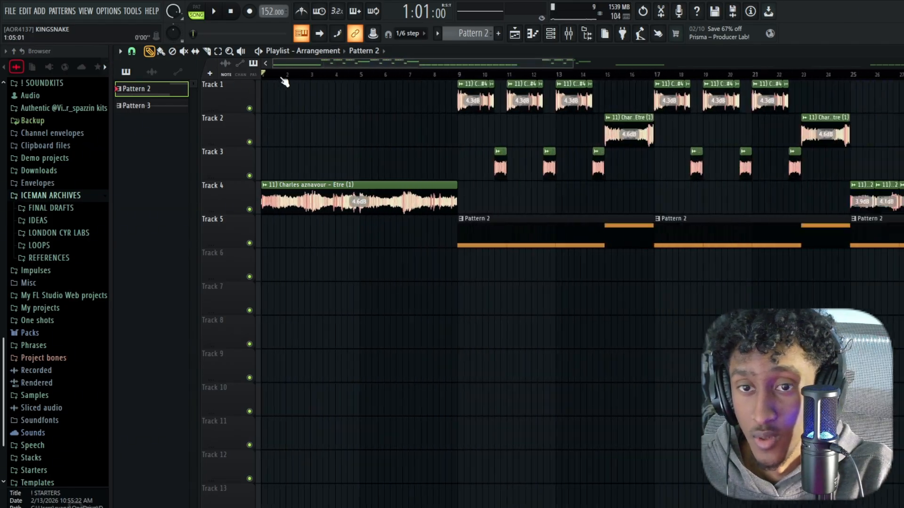
double_click(470, 227)
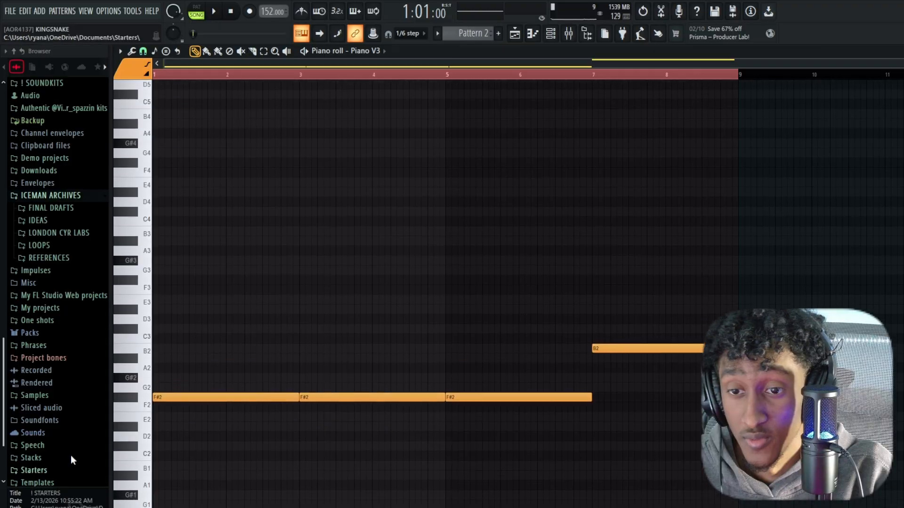
left_click(518, 38)
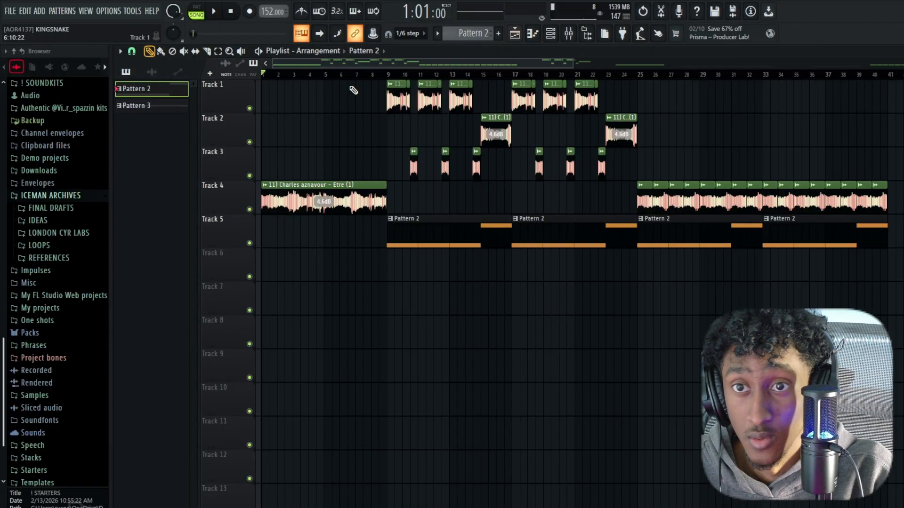
Step: Reopen Pattern 2 in the piano roll and play its F#2 and B2 notes in pattern mode
scroll(369, 76, "up", 3)
double_click(464, 238)
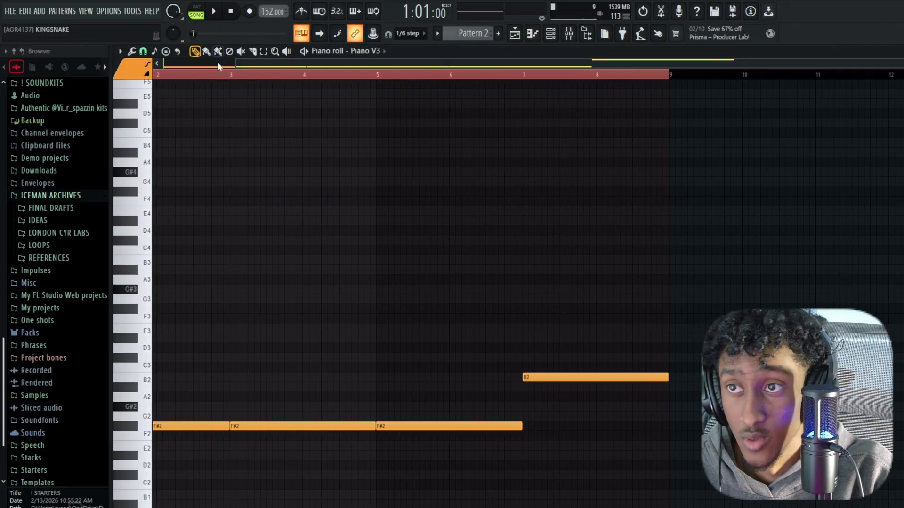
left_click(217, 67)
scroll(246, 105, "down", 2)
left_click(196, 12)
key("space")
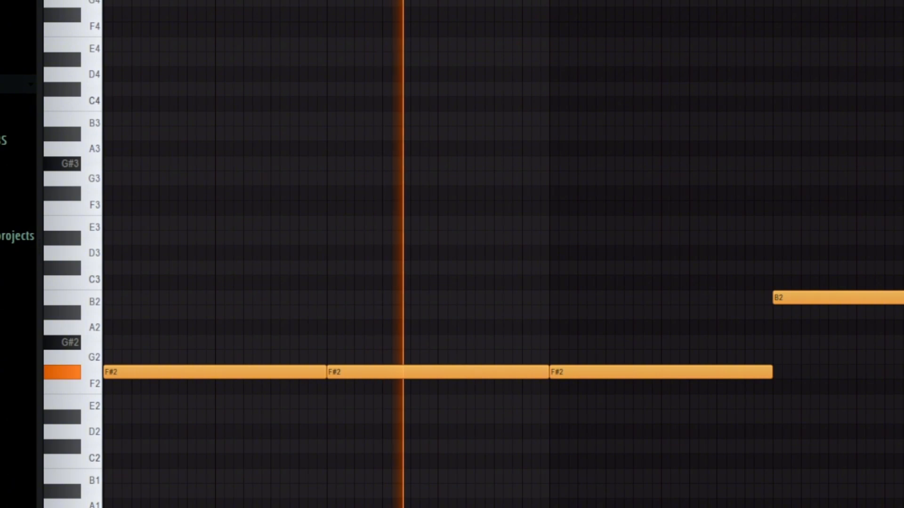
scroll(504, 255, "down", 1)
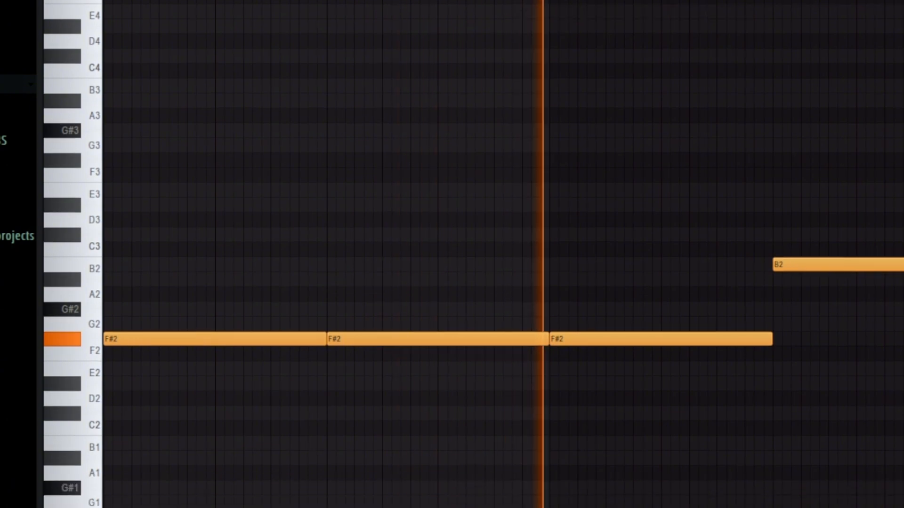
scroll(503, 254, "down", 1)
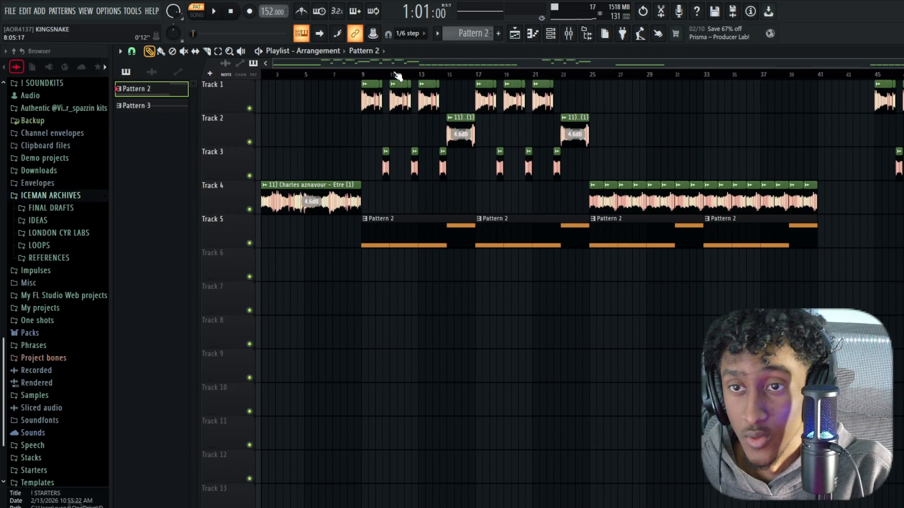
Step: Go over the sample chops and Pattern 2 clips in the playlist and start playback
scroll(279, 68, "down", 2)
scroll(293, 67, "up", 4)
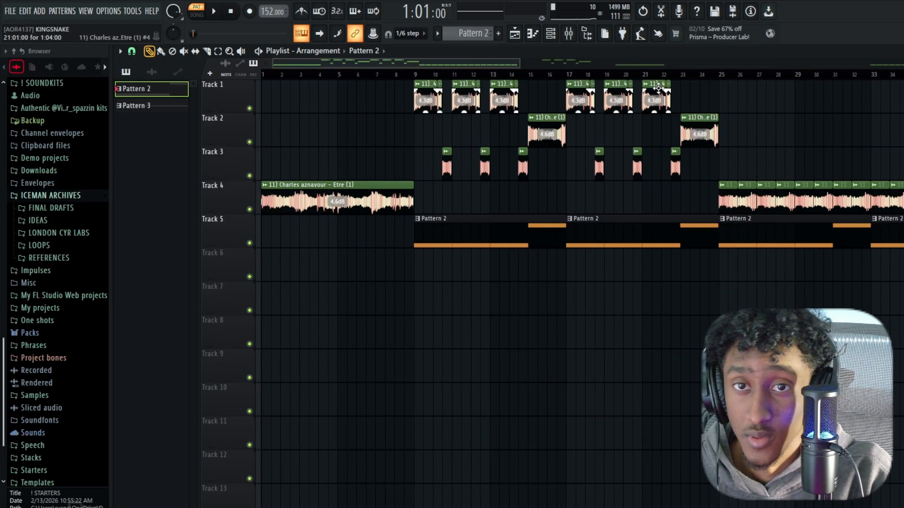
key("space")
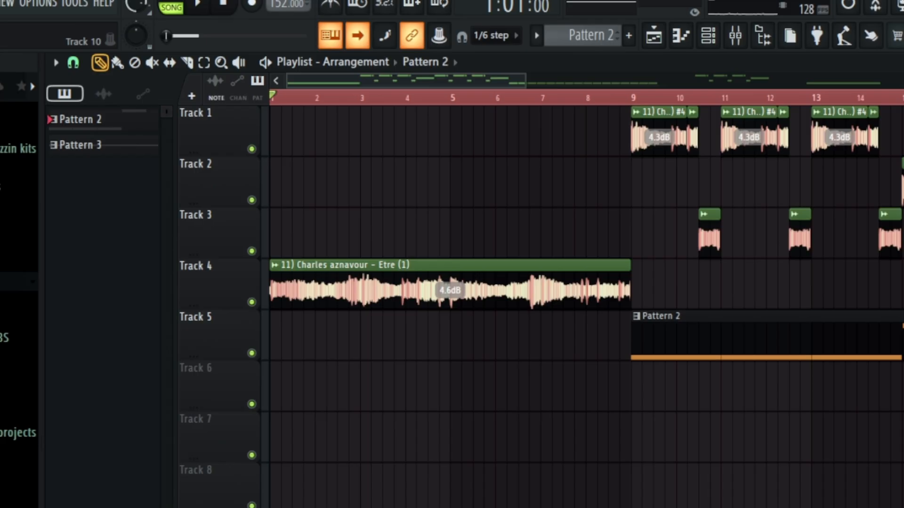